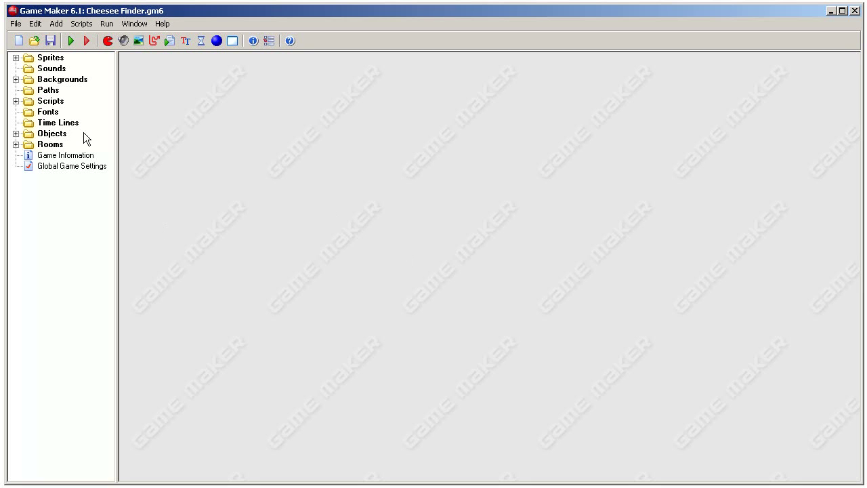
Open room5 from the Rooms folder and make its editing window wider and taller.
{"action": "double_click", "coordinate": [57, 144]}
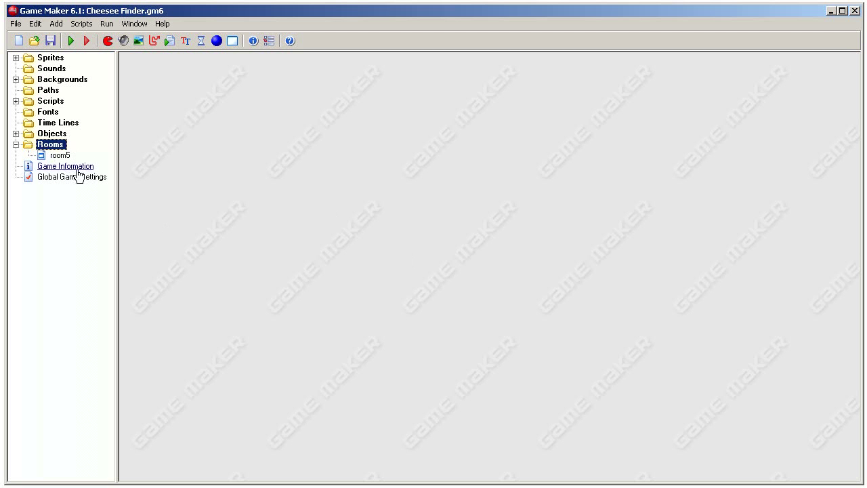
{"action": "double_click", "coordinate": [56, 156]}
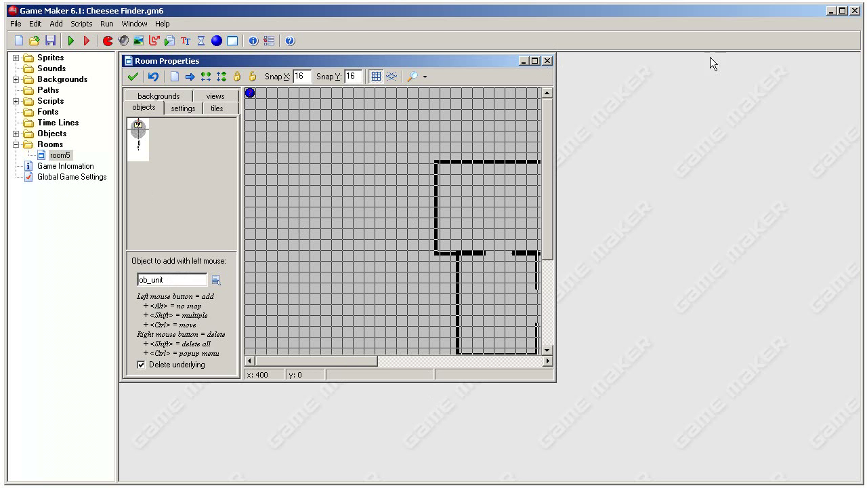
{"action": "left_click_drag", "start_coordinate": [556, 134], "coordinate": [854, 135]}
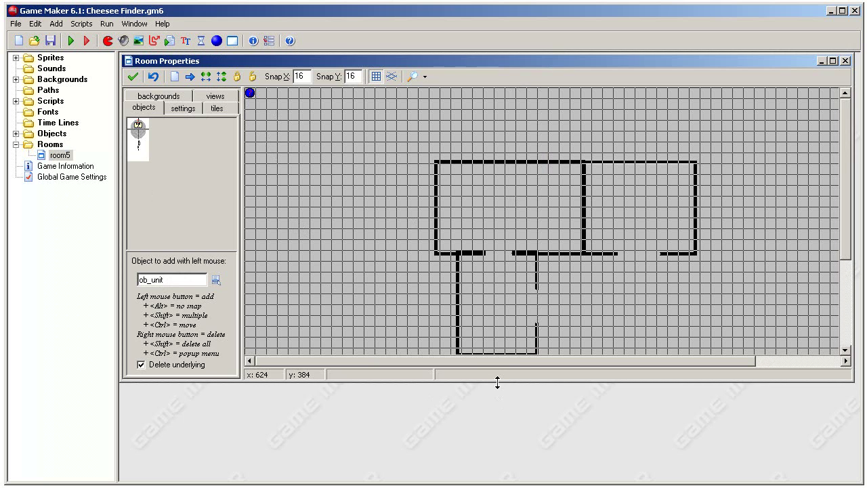
{"action": "left_click_drag", "start_coordinate": [499, 381], "coordinate": [495, 464]}
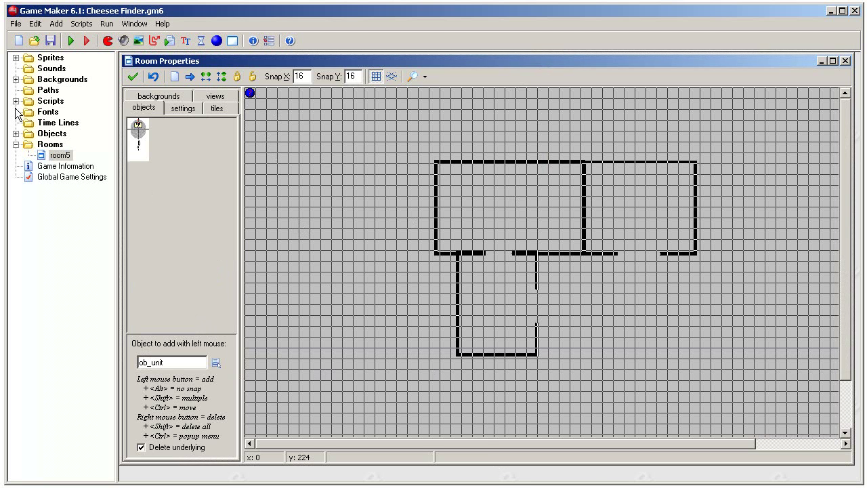
Close room5, enable Ort, and place wall nodes 0, 1 and 2 along the top corners.
{"action": "left_click", "coordinate": [133, 77]}
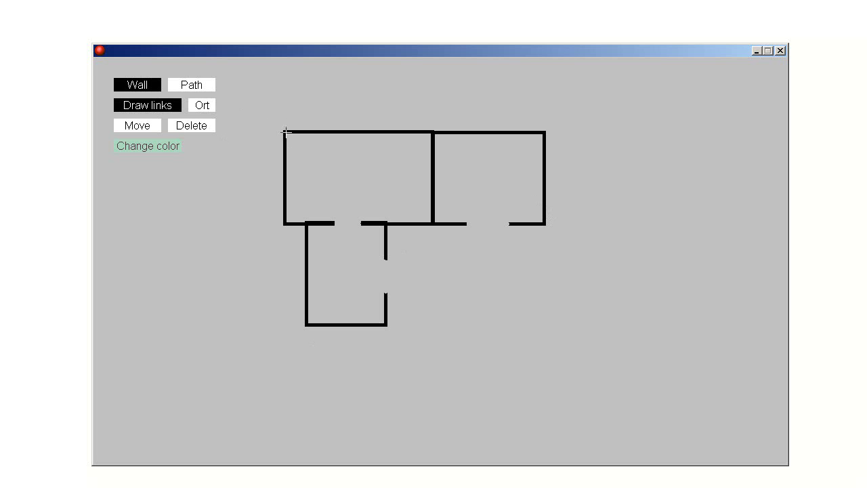
{"action": "left_click", "coordinate": [200, 104]}
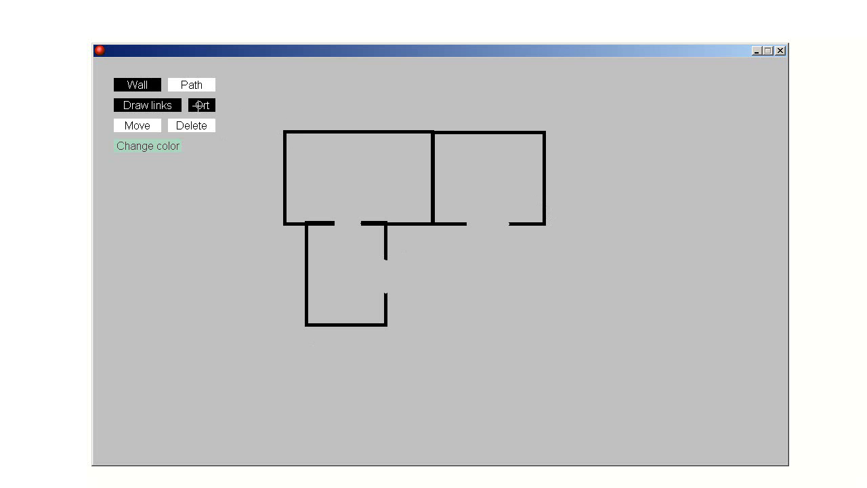
{"action": "left_click", "coordinate": [284, 132]}
{"action": "left_click", "coordinate": [434, 132]}
{"action": "left_click", "coordinate": [542, 132]}
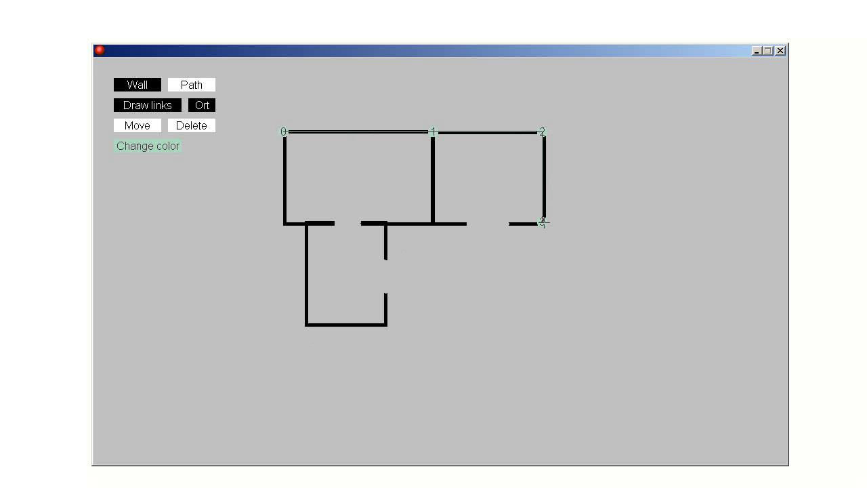
Add wall nodes 5 and 6 on the lower wall and link node 1 down to node 7.
{"action": "left_click", "coordinate": [467, 224]}
{"action": "left_click", "coordinate": [365, 224]}
{"action": "left_click", "coordinate": [433, 131]}
{"action": "left_click", "coordinate": [434, 224]}
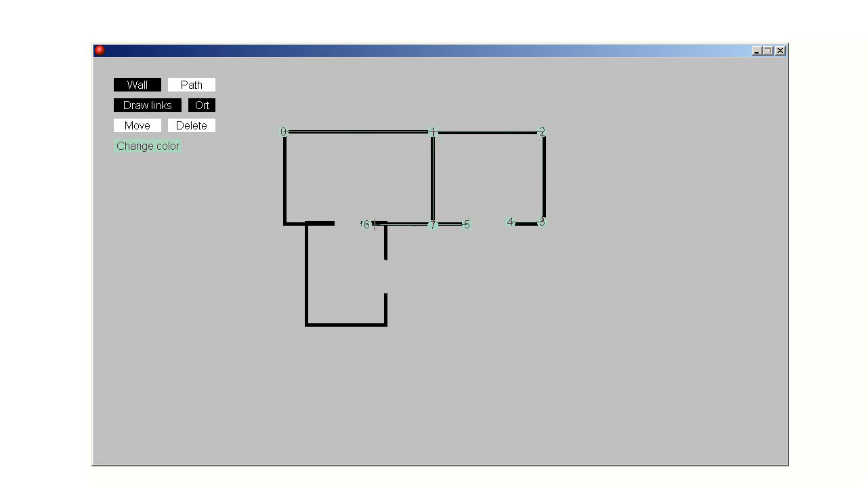
Nudge node 7 onto the wall, then redraw wall links from node 5 to 6 and 7 to 5.
{"action": "left_click", "coordinate": [147, 126]}
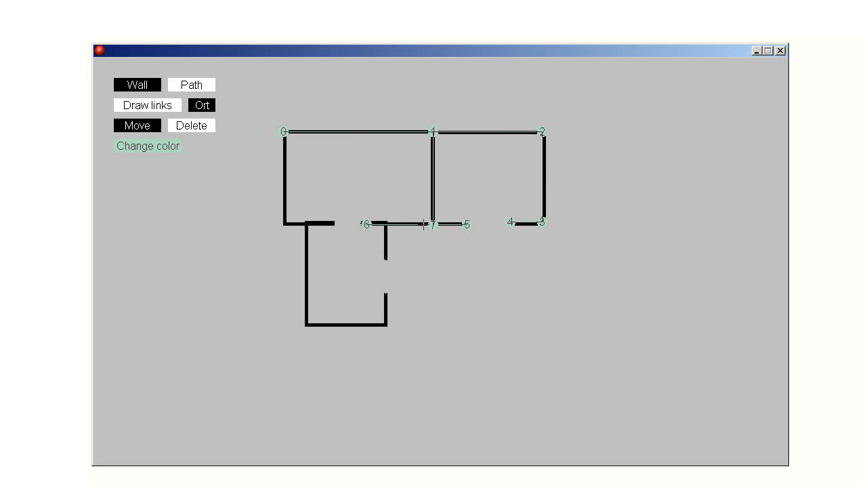
{"action": "mouse_move", "coordinate": [432, 223]}
{"action": "left_mouse_down"}
{"action": "mouse_move", "coordinate": [444, 215]}
{"action": "mouse_move", "coordinate": [433, 222]}
{"action": "mouse_move", "coordinate": [432, 209]}
{"action": "mouse_move", "coordinate": [432, 222]}
{"action": "left_mouse_up"}
{"action": "left_click", "coordinate": [140, 103]}
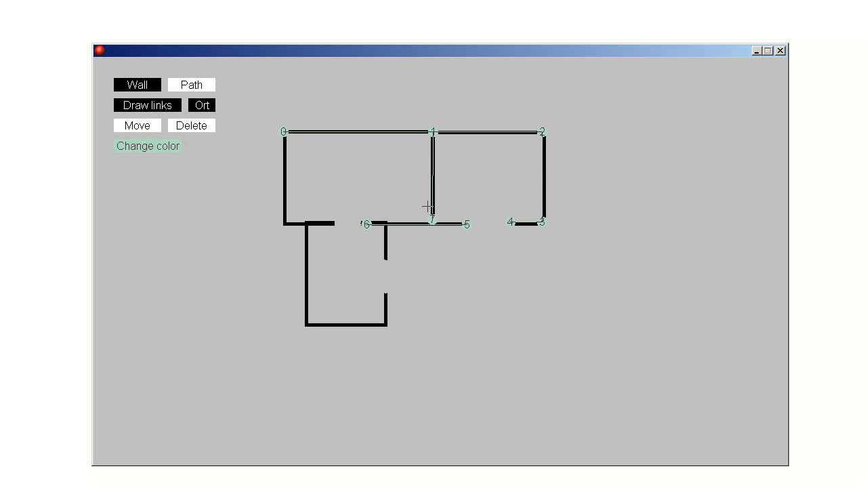
{"action": "left_click", "coordinate": [453, 225]}
{"action": "left_click", "coordinate": [367, 225]}
{"action": "left_click", "coordinate": [424, 215]}
{"action": "left_click", "coordinate": [465, 221]}
Delete the duplicate node 8 on node 5, turn off Ort, and link node 6 to node 7.
{"action": "left_click", "coordinate": [170, 127]}
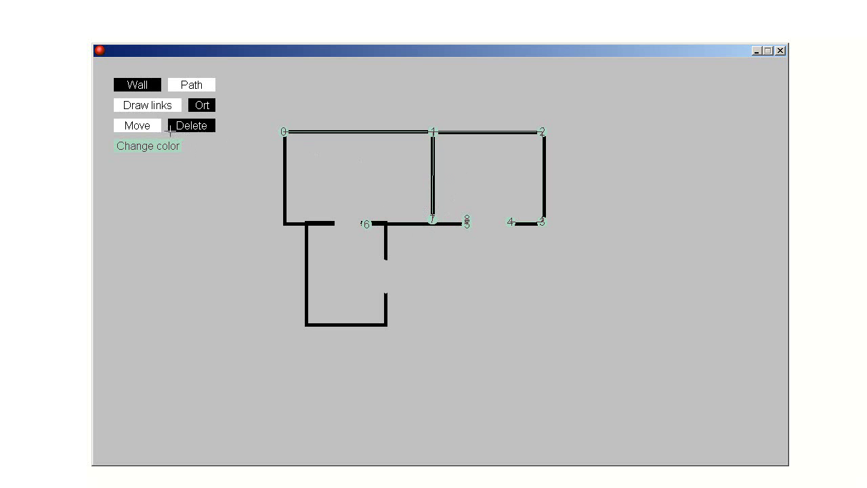
{"action": "left_click", "coordinate": [466, 218]}
{"action": "left_click", "coordinate": [205, 107]}
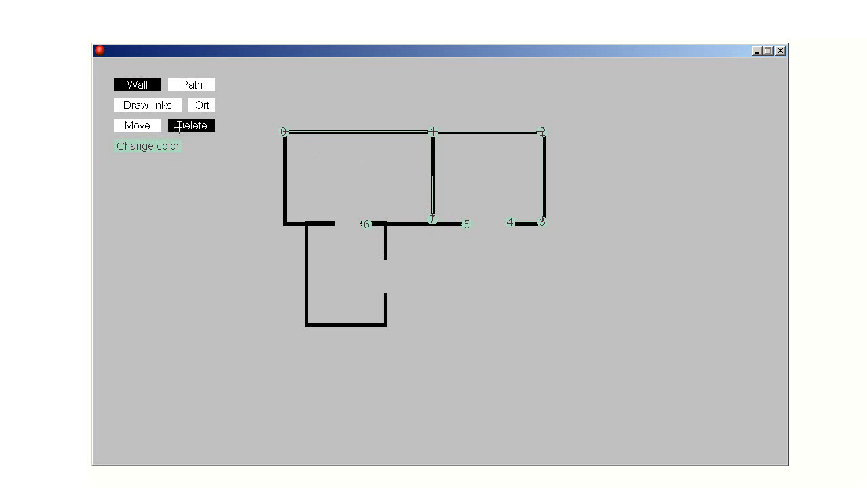
{"action": "left_click", "coordinate": [161, 107]}
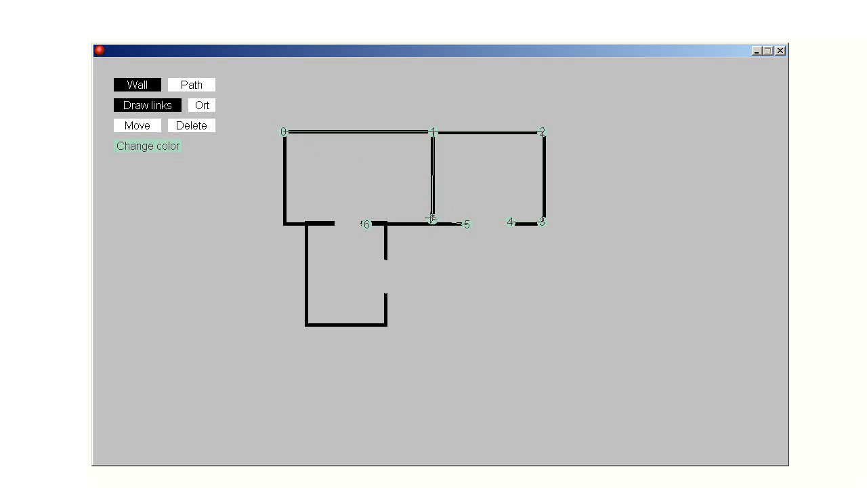
{"action": "left_click", "coordinate": [363, 223]}
Align node 7 with the lower wall and node 6 with the vertical wall below it.
{"action": "left_click", "coordinate": [154, 124]}
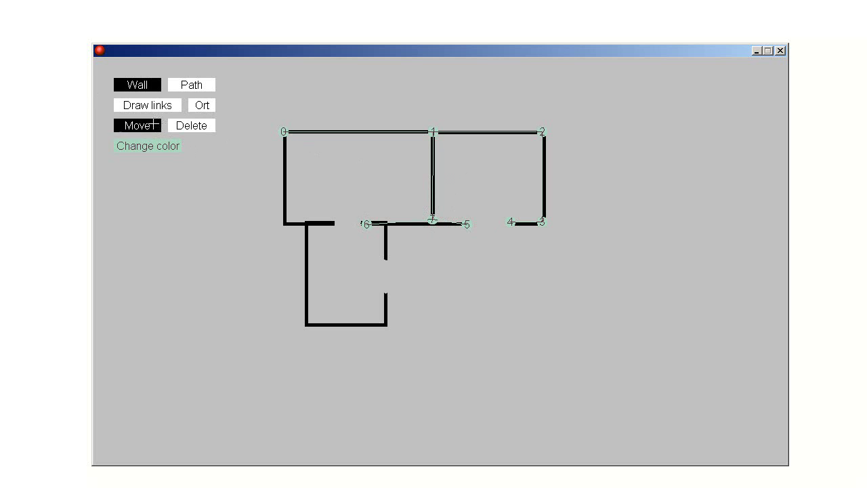
{"action": "mouse_move", "coordinate": [432, 220]}
{"action": "left_mouse_down"}
{"action": "mouse_move", "coordinate": [432, 232]}
{"action": "mouse_move", "coordinate": [432, 224]}
{"action": "left_mouse_up"}
{"action": "left_click_drag", "start_coordinate": [364, 223], "coordinate": [385, 224]}
Add wall nodes 8 to 11 down the short wall and around the lower room's bottom corners.
{"action": "left_click", "coordinate": [144, 105]}
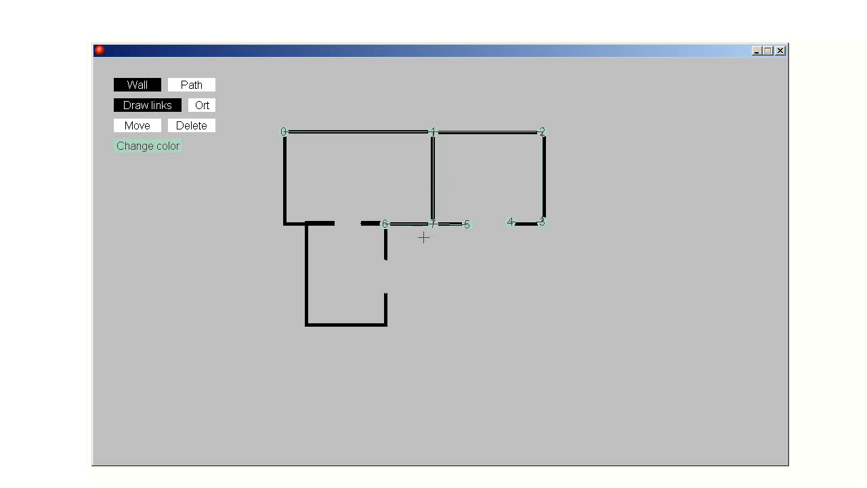
{"action": "left_click", "coordinate": [384, 257]}
{"action": "left_click", "coordinate": [385, 292]}
{"action": "left_click", "coordinate": [385, 325]}
{"action": "left_click", "coordinate": [303, 325]}
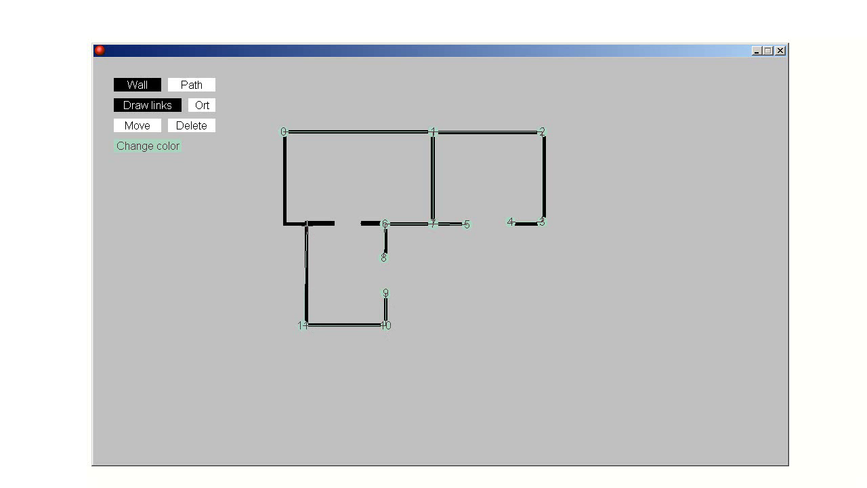
Place nodes 12–15 along the wall stubs, then shift node 11 so its wall is vertical.
{"action": "left_click", "coordinate": [307, 224]}
{"action": "left_click", "coordinate": [331, 224]}
{"action": "left_click", "coordinate": [282, 224]}
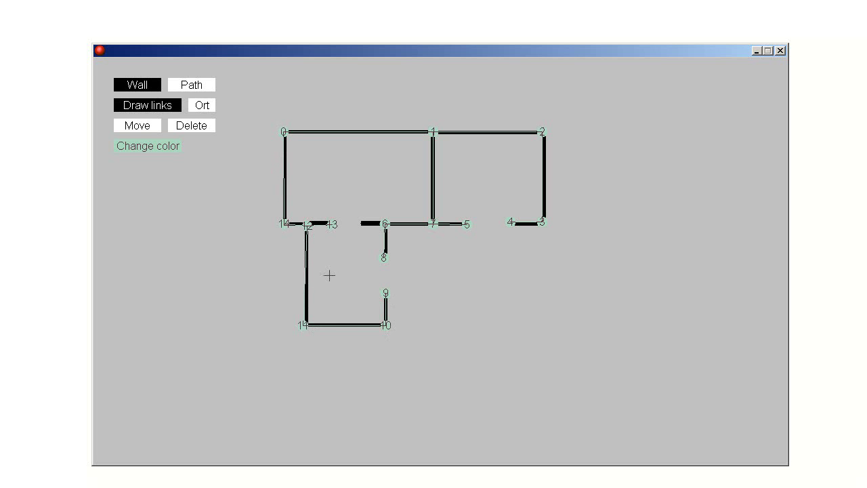
{"action": "left_click", "coordinate": [363, 224]}
{"action": "left_click", "coordinate": [149, 124]}
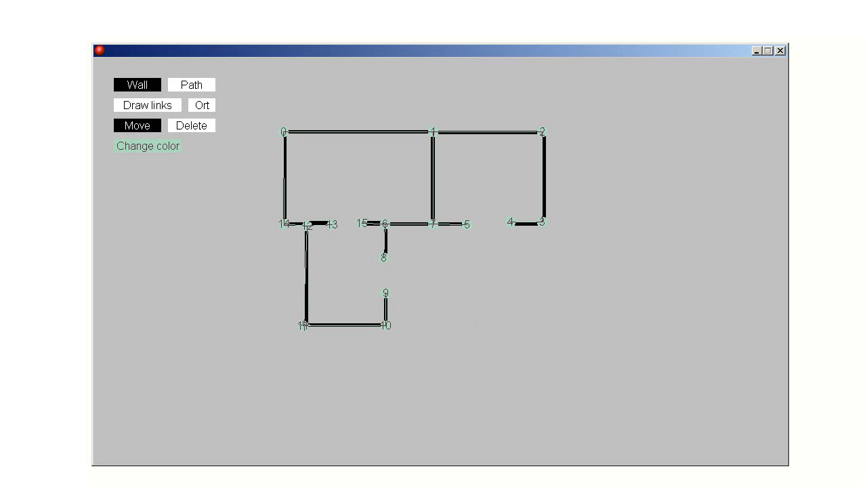
{"action": "left_click_drag", "start_coordinate": [303, 325], "coordinate": [307, 325]}
In Path mode, place linked path nodes 0–3 around the right room, ending with node 4.
{"action": "left_click", "coordinate": [205, 85]}
{"action": "left_click", "coordinate": [146, 104]}
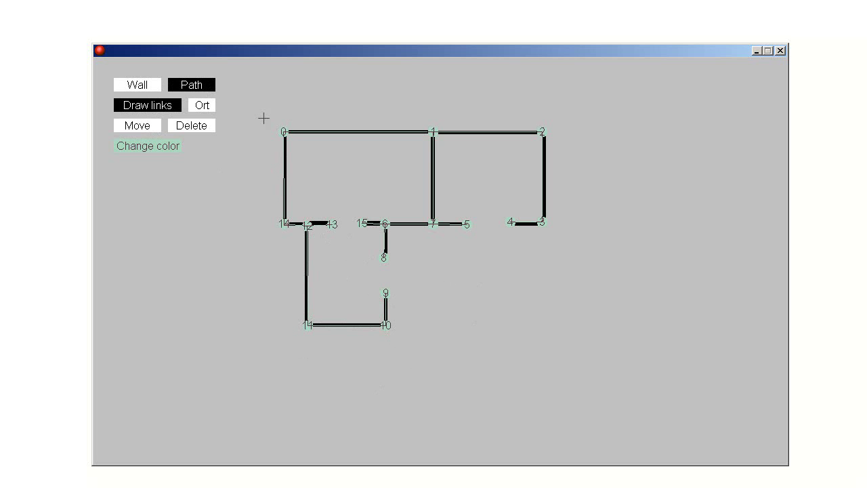
{"action": "left_click", "coordinate": [242, 102]}
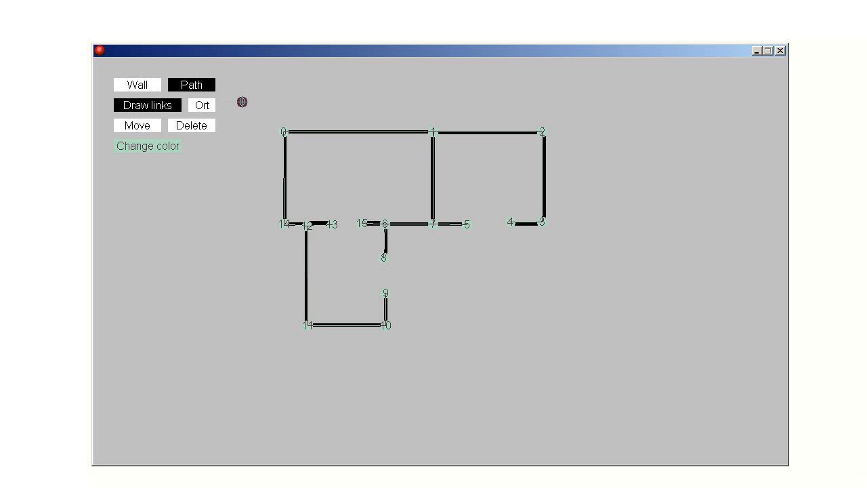
{"action": "left_click", "coordinate": [596, 102]}
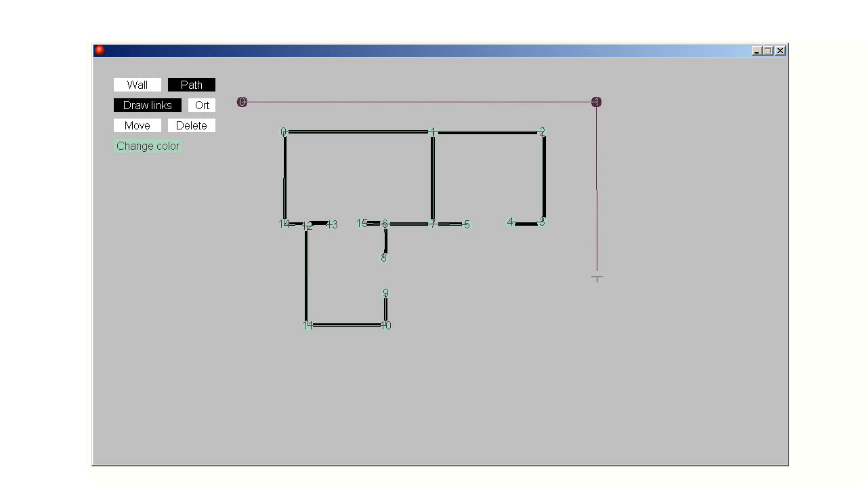
{"action": "left_click", "coordinate": [596, 256]}
{"action": "left_click", "coordinate": [486, 256]}
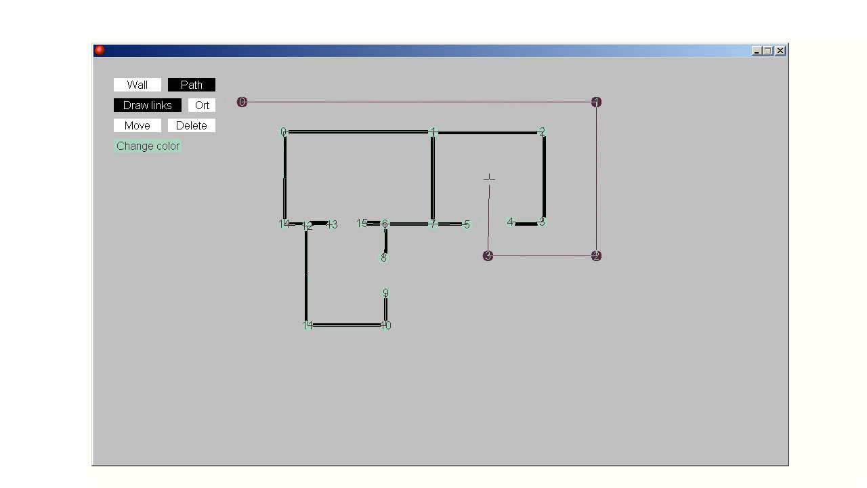
{"action": "double_click", "coordinate": [488, 179]}
Link node 3 to new path nodes 5 and 6, then run a link from node 5 to node 3.
{"action": "left_click", "coordinate": [487, 255]}
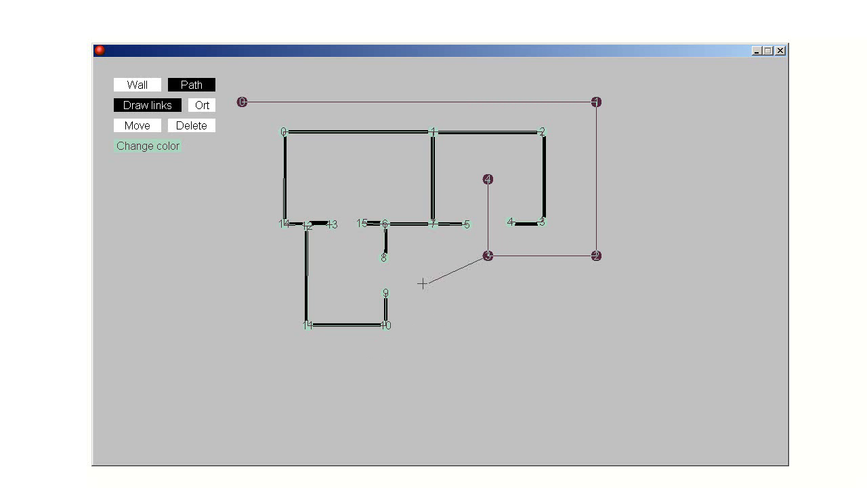
{"action": "left_click", "coordinate": [338, 280]}
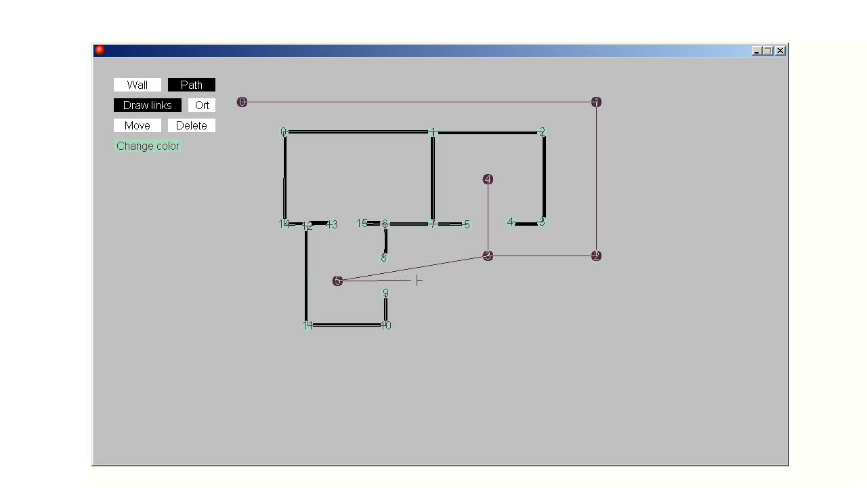
{"action": "left_click", "coordinate": [339, 185]}
{"action": "left_click", "coordinate": [337, 279]}
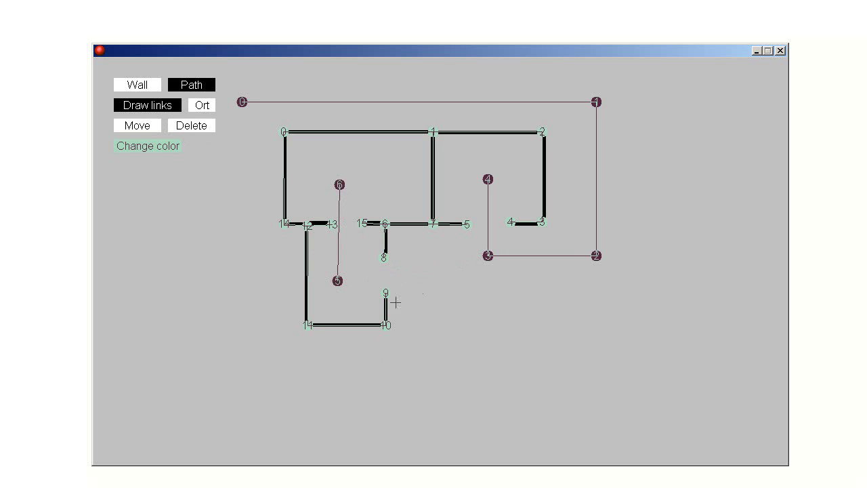
{"action": "mouse_move", "coordinate": [337, 280]}
{"action": "left_mouse_down"}
{"action": "mouse_move", "coordinate": [412, 273]}
{"action": "mouse_move", "coordinate": [433, 281]}
{"action": "mouse_move", "coordinate": [487, 256]}
{"action": "left_mouse_up"}
Reposition path nodes 5 and 6 so node 5 sits directly below node 6.
{"action": "left_click", "coordinate": [137, 125]}
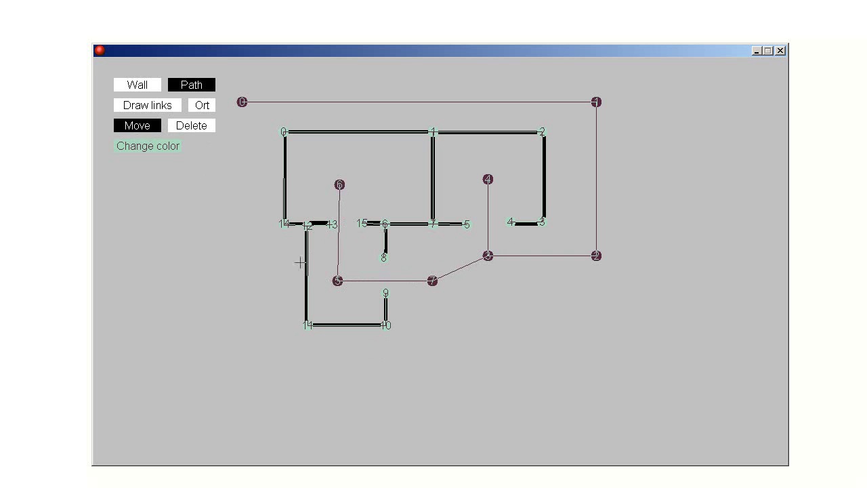
{"action": "mouse_move", "coordinate": [338, 280]}
{"action": "left_mouse_down"}
{"action": "mouse_move", "coordinate": [350, 278]}
{"action": "mouse_move", "coordinate": [324, 282]}
{"action": "mouse_move", "coordinate": [347, 281]}
{"action": "left_mouse_up"}
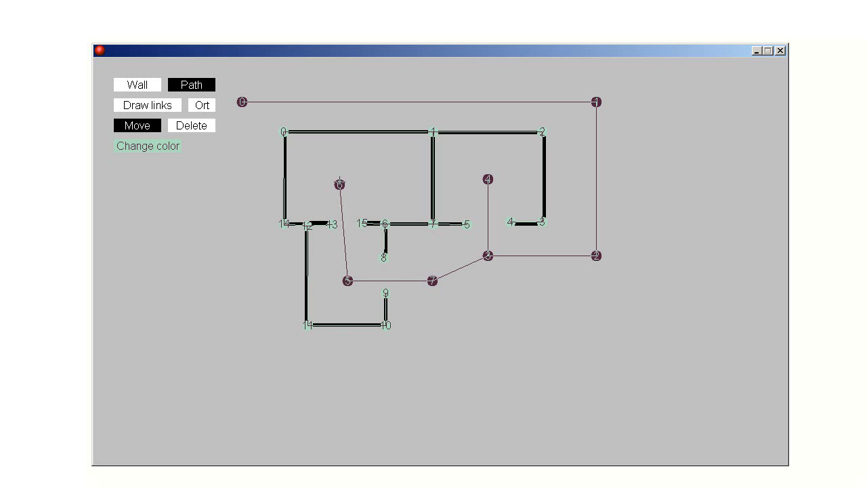
{"action": "left_click_drag", "start_coordinate": [339, 179], "coordinate": [347, 179]}
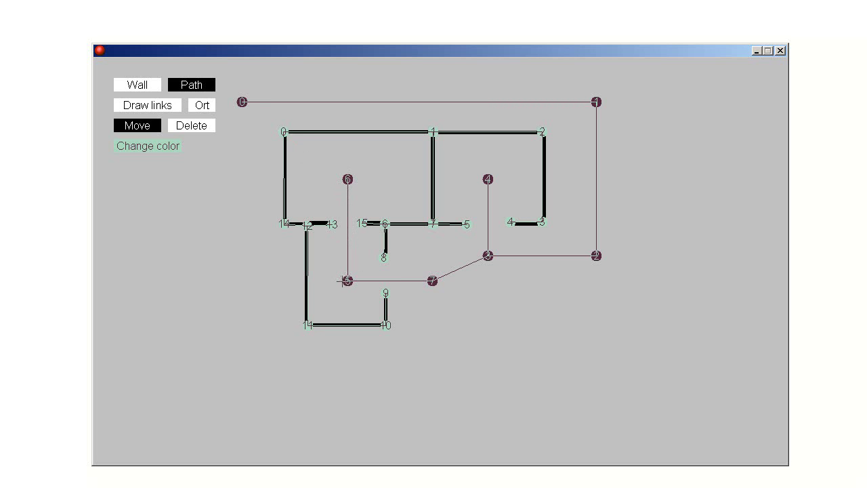
{"action": "mouse_move", "coordinate": [344, 281]}
{"action": "left_mouse_down"}
{"action": "mouse_move", "coordinate": [325, 280]}
{"action": "mouse_move", "coordinate": [343, 281]}
{"action": "left_mouse_up"}
Extend the path from node 0 down to new node 8, across to node 9, and up to node 7.
{"action": "left_click", "coordinate": [168, 107]}
{"action": "left_click_drag", "start_coordinate": [238, 143], "coordinate": [241, 353]}
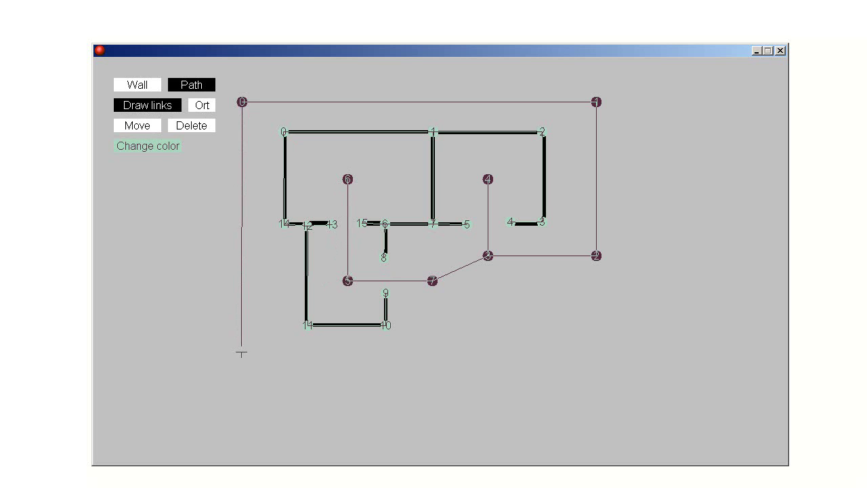
{"action": "left_click", "coordinate": [242, 352]}
{"action": "left_click", "coordinate": [431, 352]}
{"action": "left_click", "coordinate": [432, 283]}
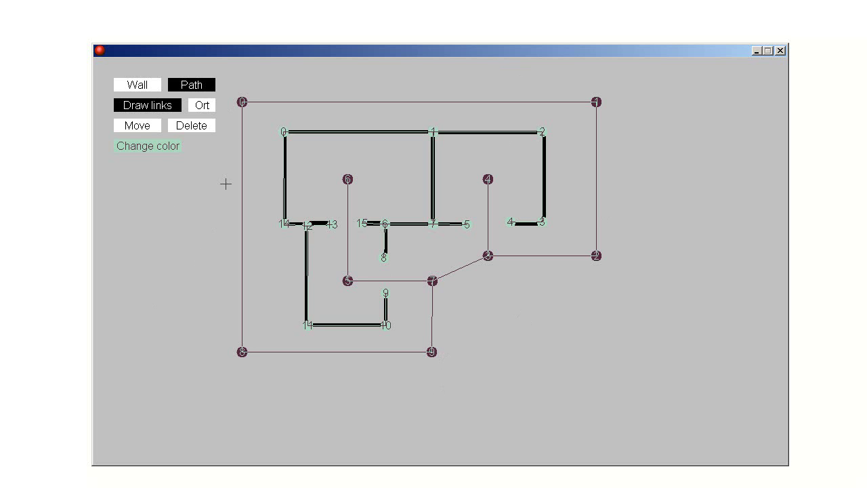
Recolour the map with pink paths and green walls, then show the Game Information help with F1.
{"action": "left_click", "coordinate": [161, 144]}
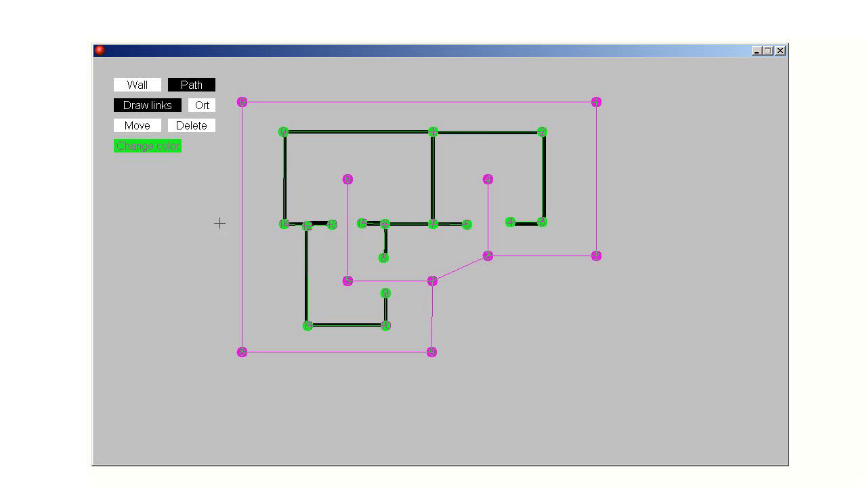
{"action": "key", "text": "F1"}
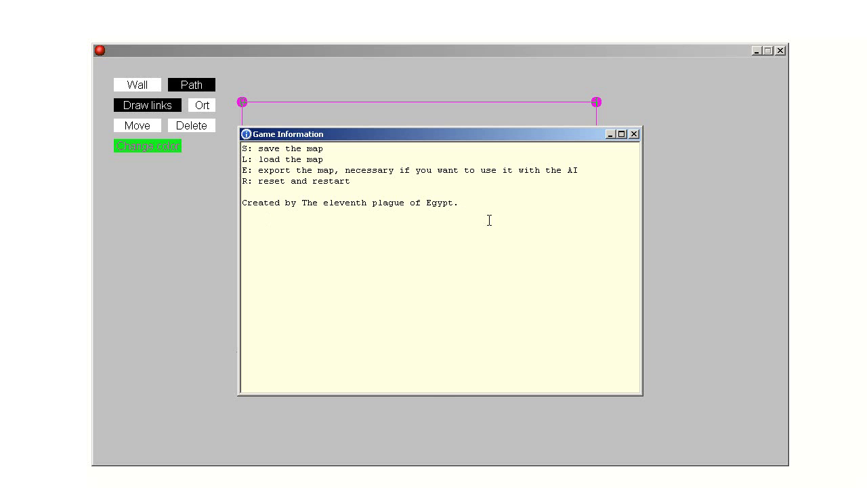
Close the help window and export the map as map_0.
{"action": "left_click", "coordinate": [634, 133]}
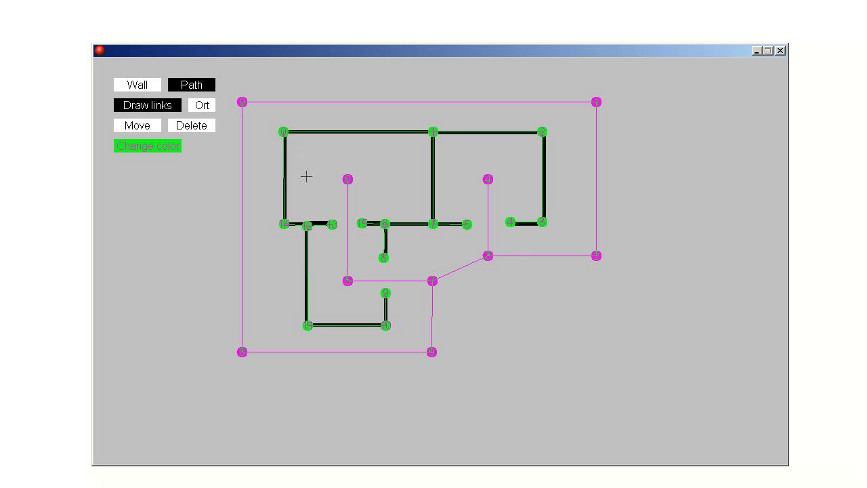
{"action": "key", "text": "ctrl+s"}
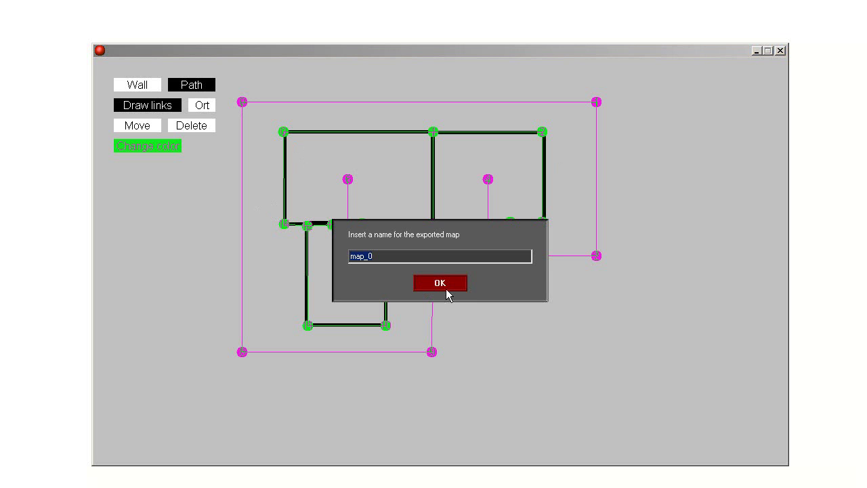
{"action": "left_click", "coordinate": [439, 283]}
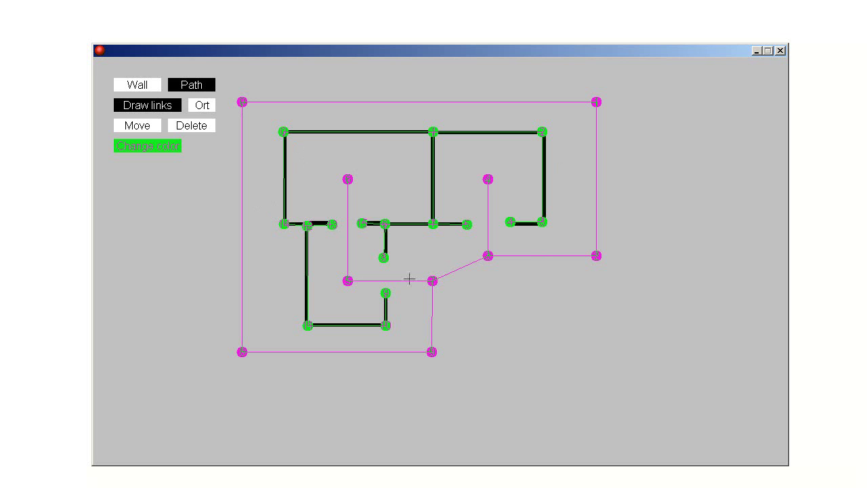
Start a second export and rename it to map_1.
{"action": "key", "text": "ctrl+s"}
{"action": "left_click", "coordinate": [391, 258]}
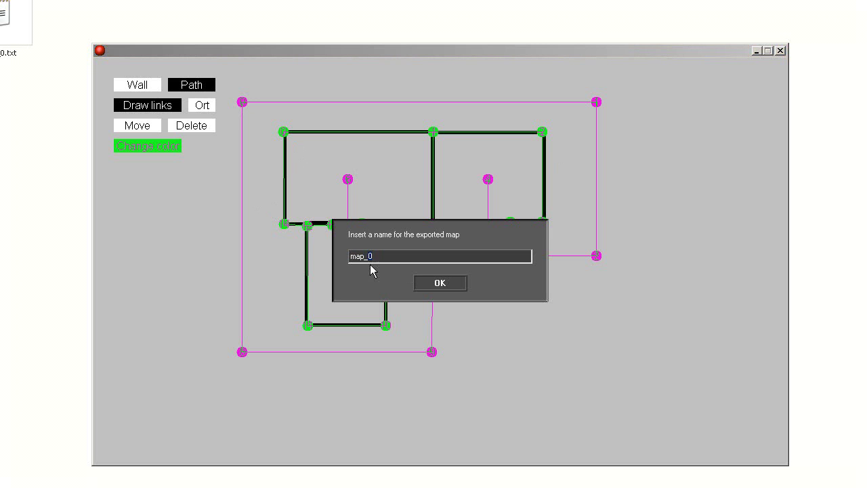
{"action": "key", "text": "BackSpace"}
{"action": "type", "text": "1"}
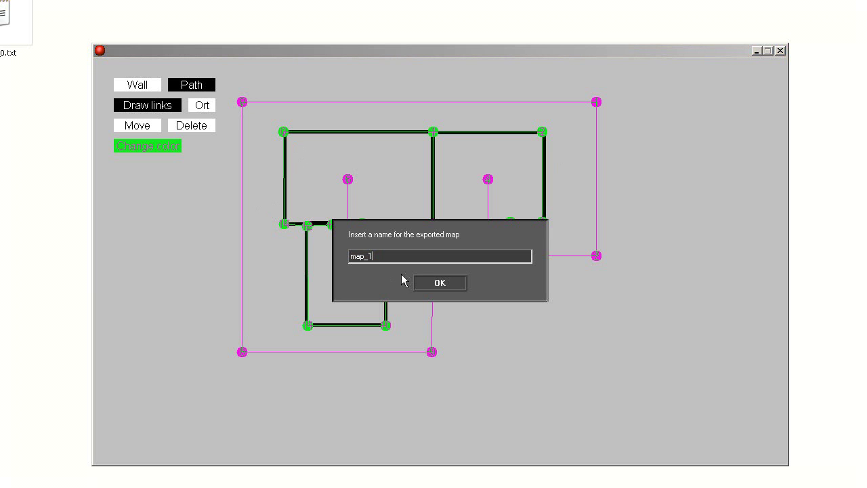
{"action": "left_click", "coordinate": [443, 288]}
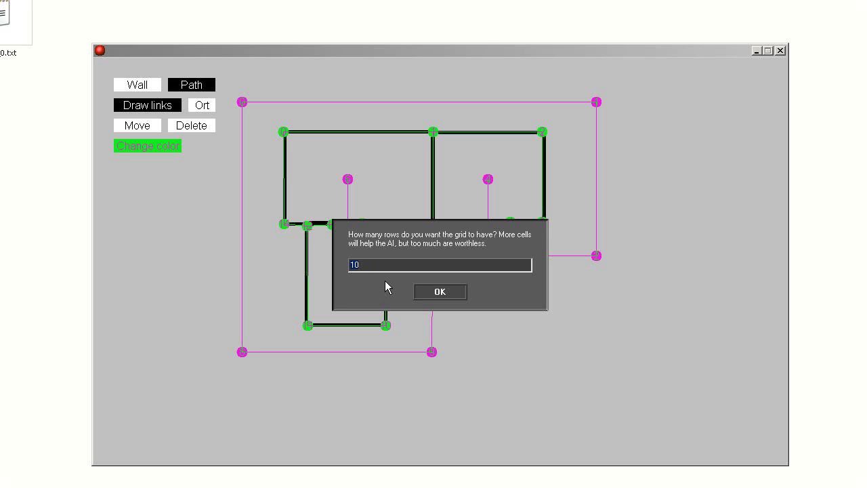
Export map_1 as a 7-row by 10-column grid with unit radius 1000, accepting the cells-too-small warning.
{"action": "type", "text": "3"}
{"action": "left_click", "coordinate": [429, 292]}
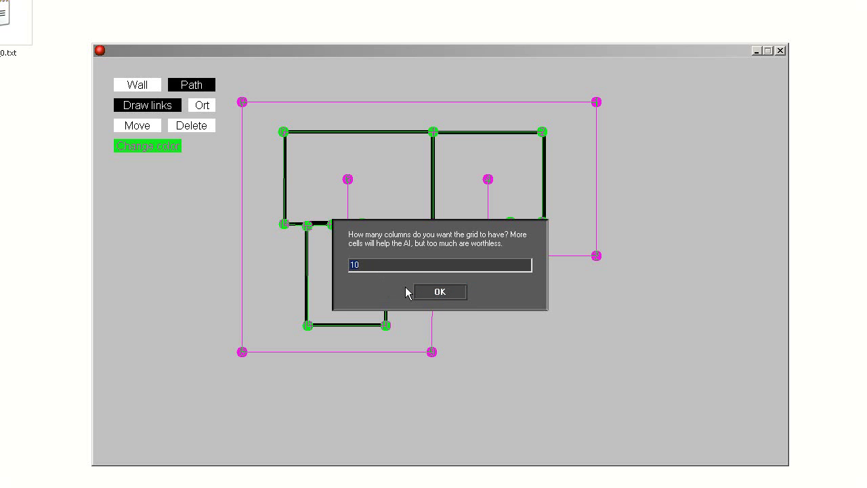
{"action": "type", "text": "10"}
{"action": "left_click", "coordinate": [440, 291]}
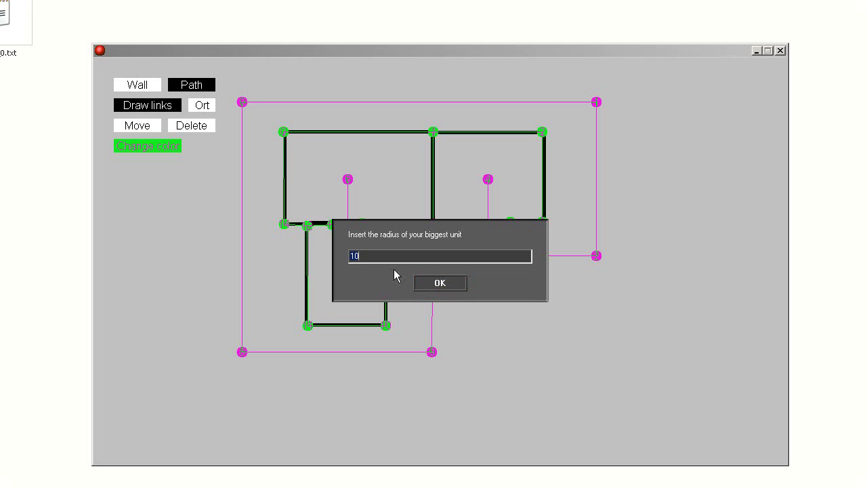
{"action": "type", "text": "12"}
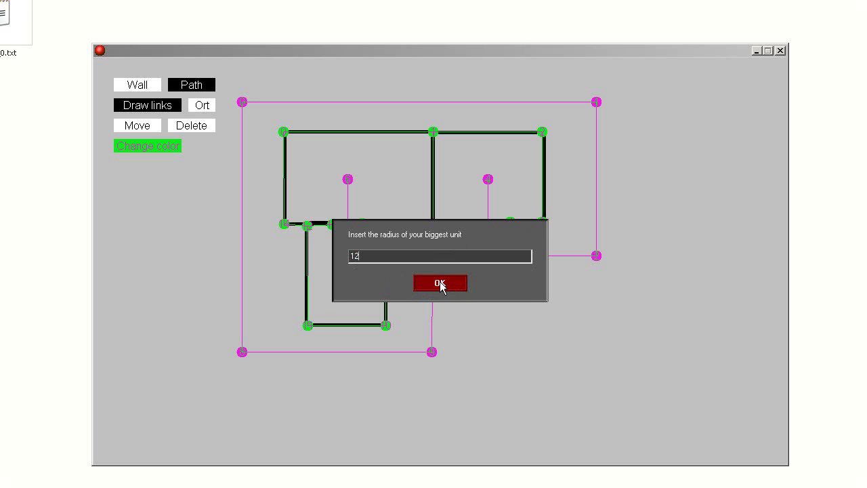
{"action": "left_click_drag", "start_coordinate": [374, 257], "coordinate": [294, 262]}
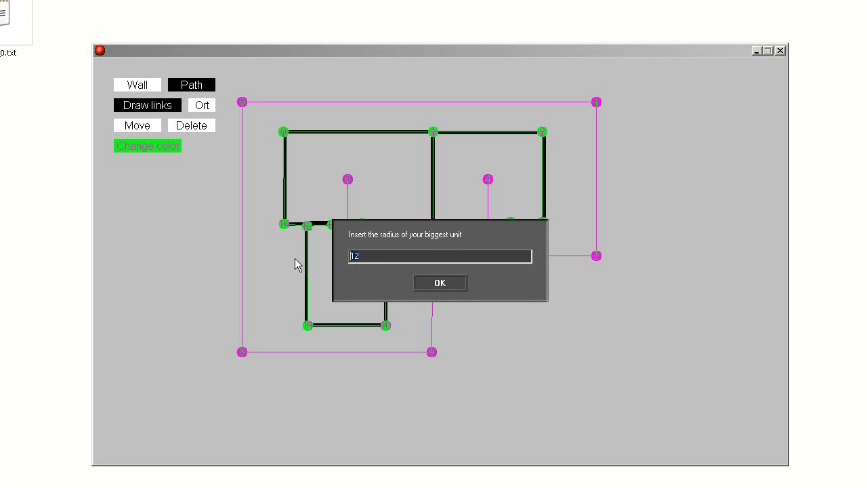
{"action": "type", "text": "1000"}
{"action": "left_click", "coordinate": [446, 284]}
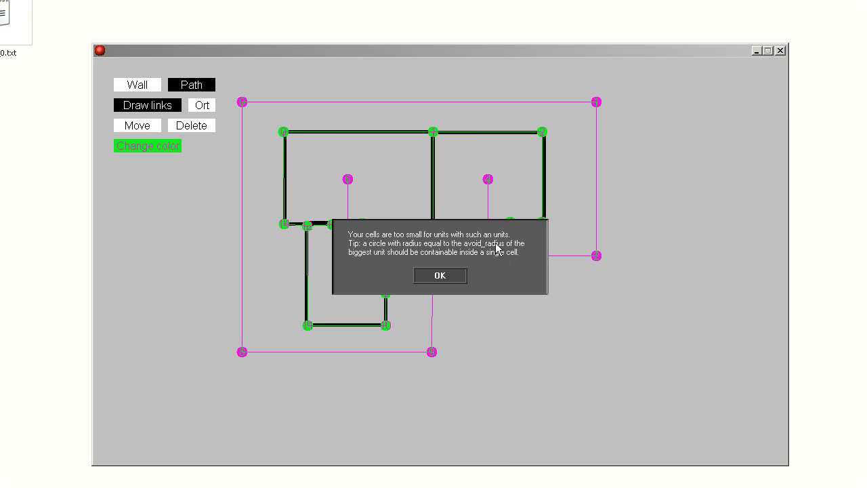
{"action": "left_click", "coordinate": [440, 274]}
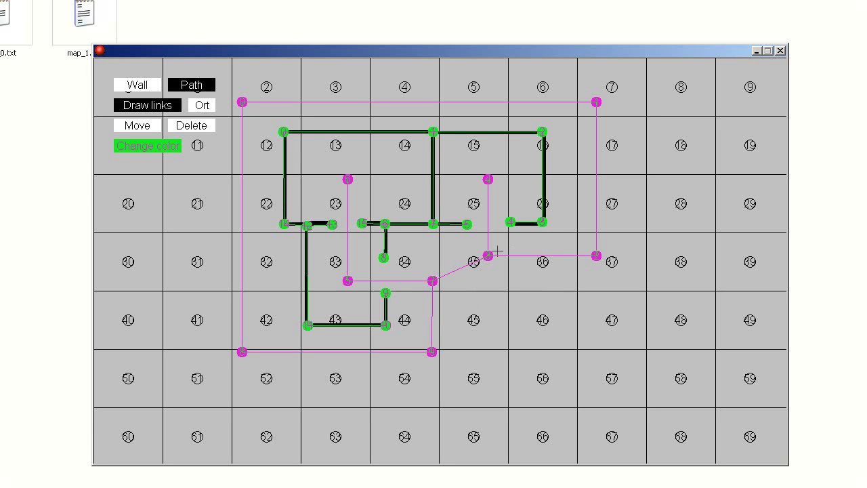
Start a new map export named map_1, overwriting the existing map_1 file.
{"action": "key", "text": "e"}
{"action": "left_click", "coordinate": [366, 256]}
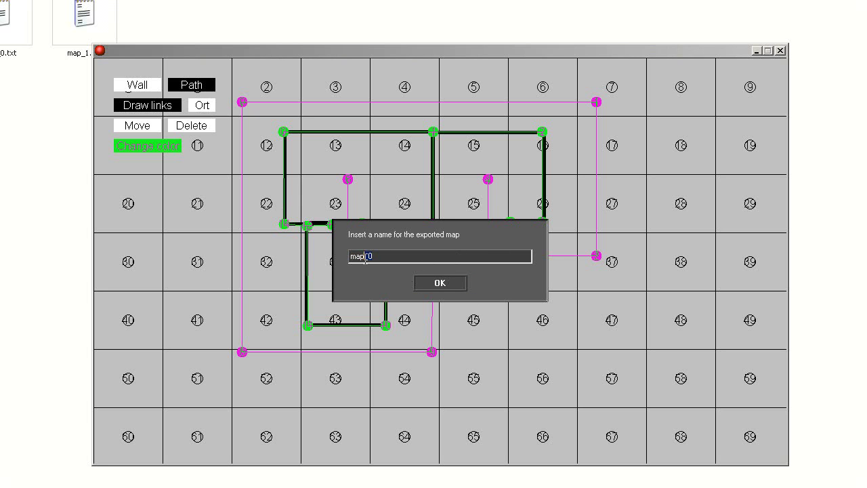
{"action": "left_click", "coordinate": [371, 256]}
{"action": "key", "text": "BackSpace"}
{"action": "type", "text": "1"}
{"action": "left_click", "coordinate": [440, 282]}
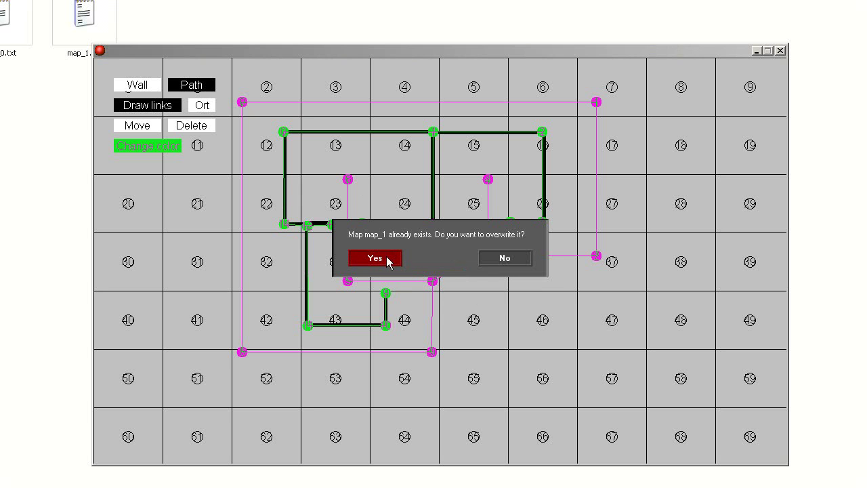
{"action": "left_click", "coordinate": [389, 258]}
Export the grid with 10 columns and biggest-unit radius 12, then close the map editor.
{"action": "left_click", "coordinate": [440, 291]}
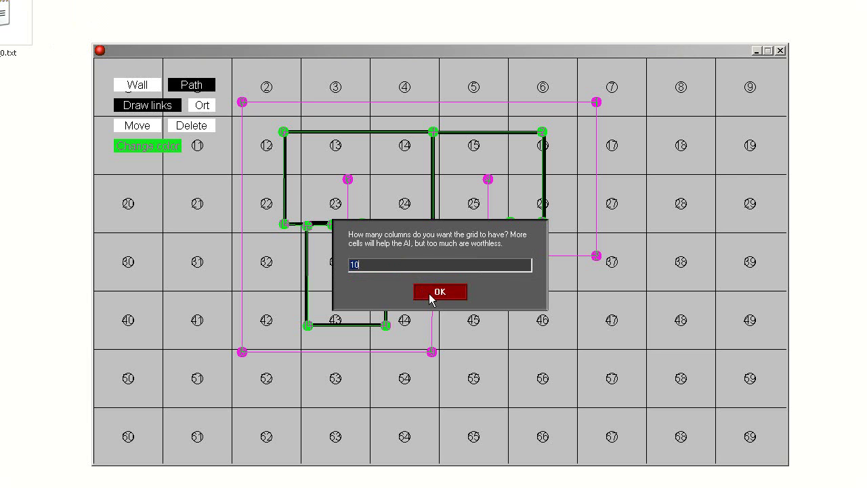
{"action": "left_click_drag", "start_coordinate": [377, 253], "coordinate": [350, 256]}
{"action": "type", "text": "12"}
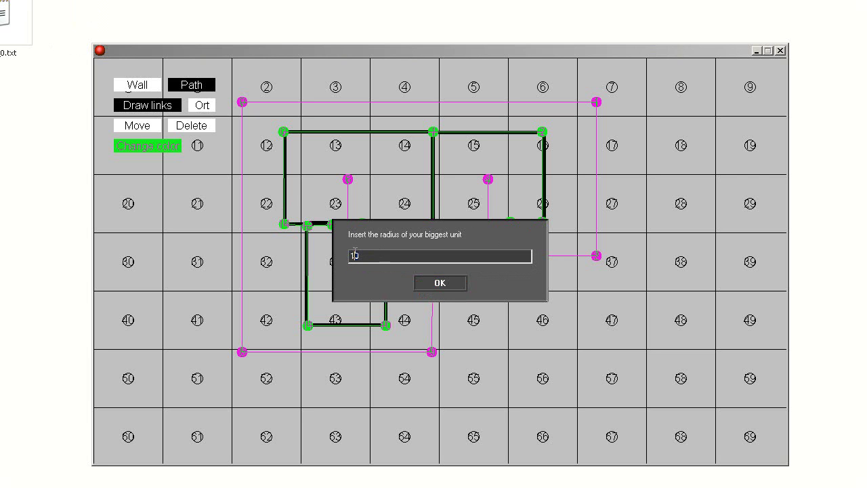
{"action": "left_click", "coordinate": [444, 287]}
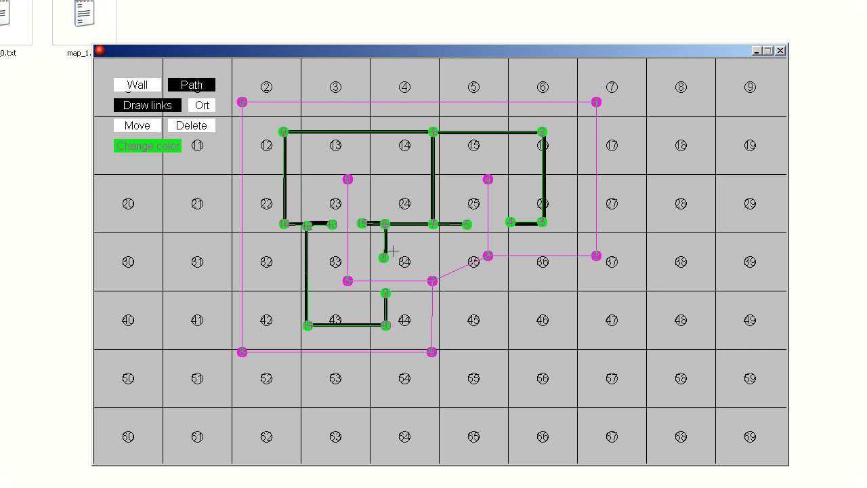
{"action": "key", "text": "Escape"}
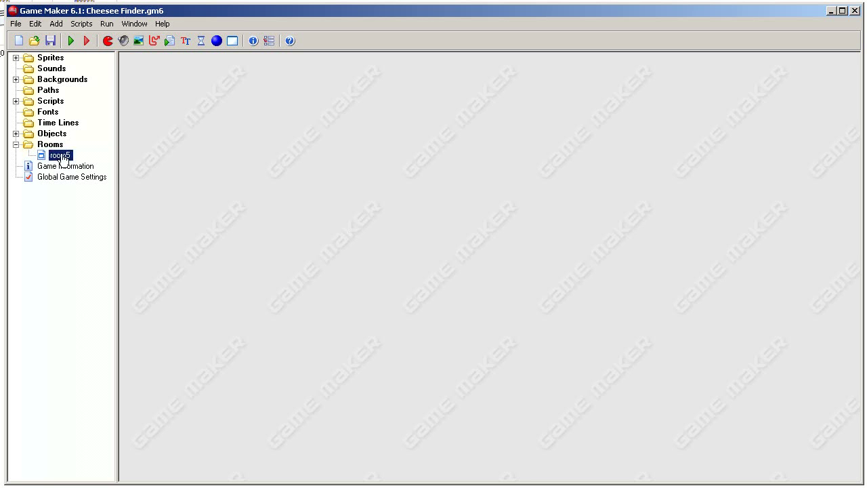
In room5, replace the old controller with a new ob_controller in the top-left cell.
{"action": "double_click", "coordinate": [60, 155]}
{"action": "right_click", "coordinate": [266, 112]}
{"action": "left_click", "coordinate": [209, 168]}
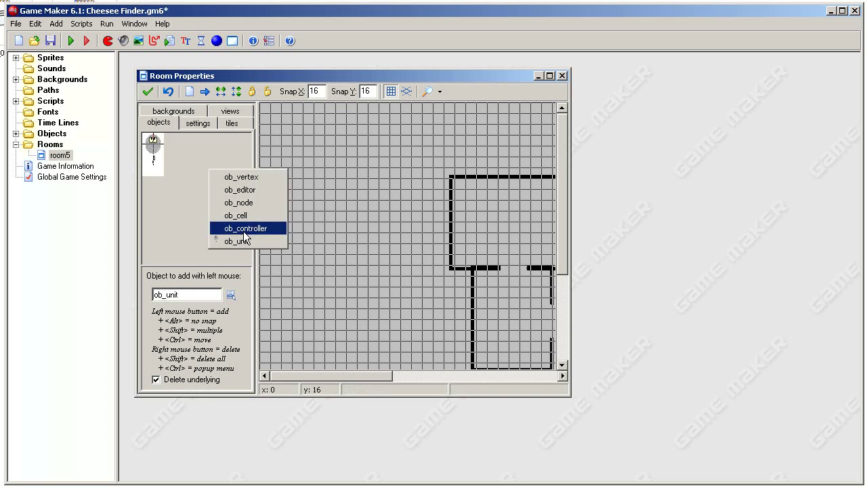
{"action": "left_click", "coordinate": [243, 231]}
{"action": "left_click", "coordinate": [265, 108]}
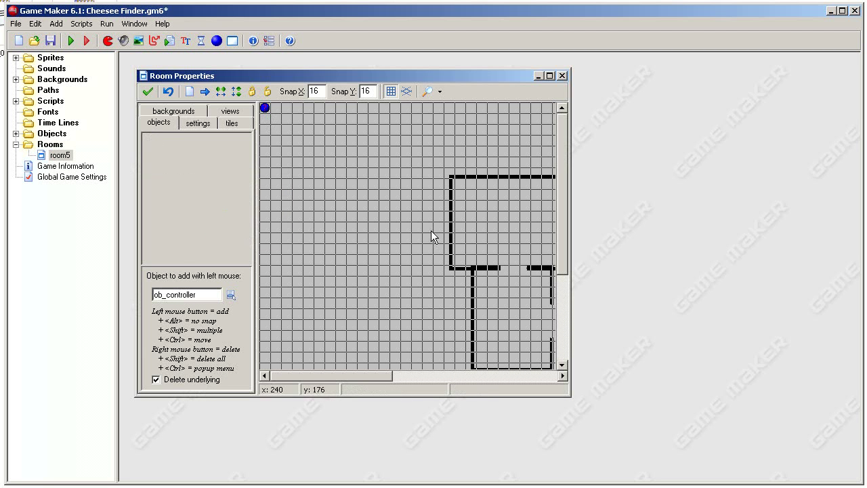
Place five ob_unit robots around the rooms and lower corridor of room5.
{"action": "left_click", "coordinate": [187, 181]}
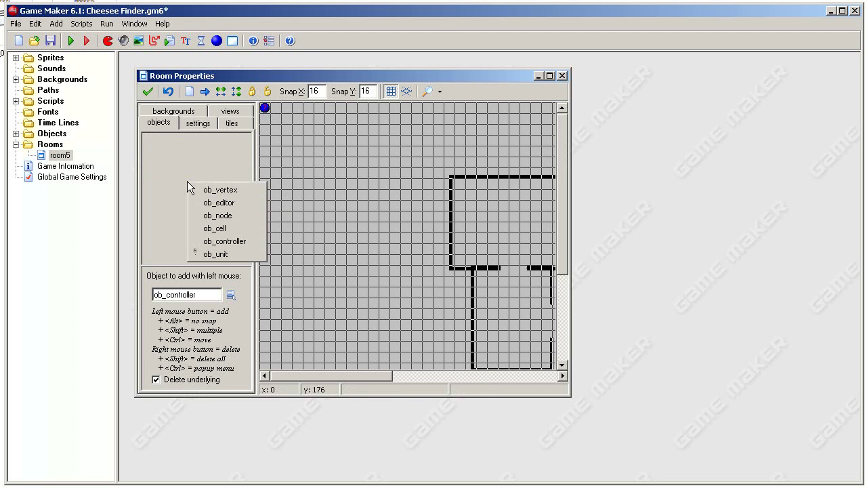
{"action": "left_click", "coordinate": [218, 253]}
{"action": "left_click", "coordinate": [338, 181]}
{"action": "left_click", "coordinate": [410, 269]}
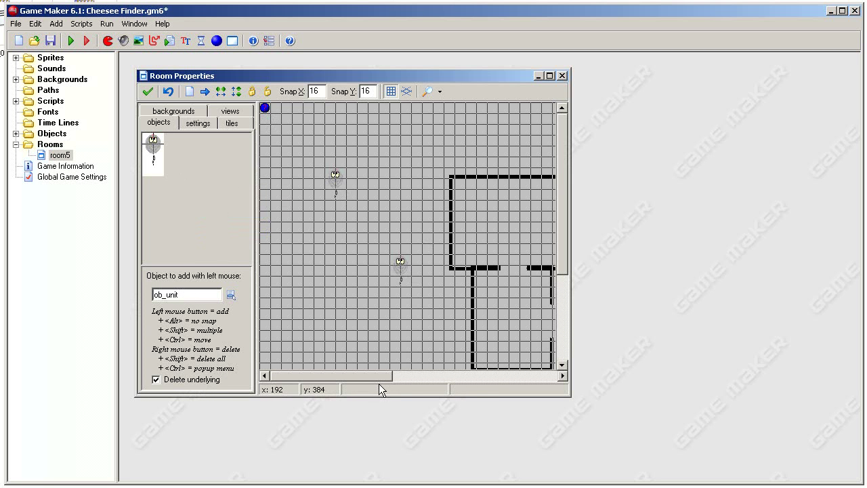
{"action": "left_click_drag", "start_coordinate": [379, 376], "coordinate": [448, 376]}
{"action": "left_click", "coordinate": [337, 204]}
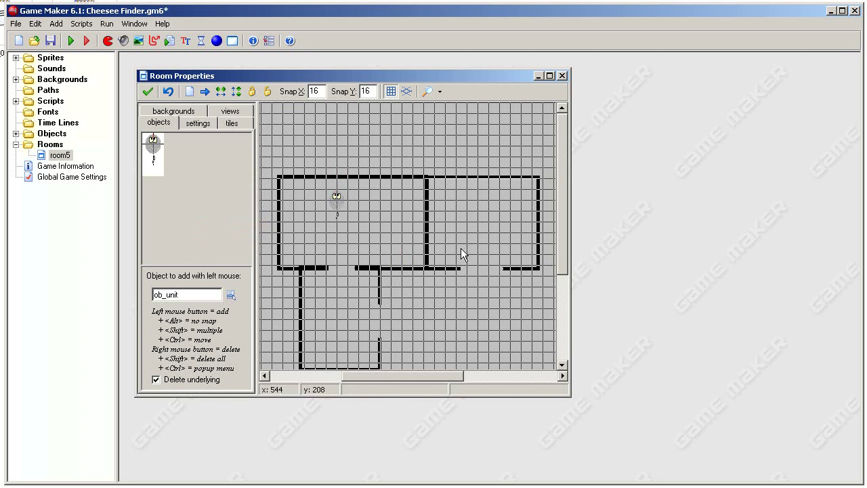
{"action": "left_click", "coordinate": [481, 217]}
{"action": "left_click", "coordinate": [357, 317]}
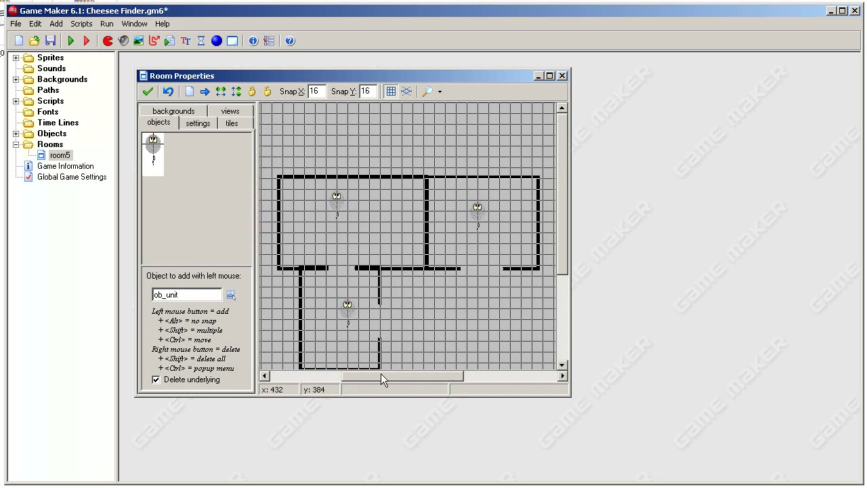
{"action": "left_click_drag", "start_coordinate": [381, 374], "coordinate": [293, 371]}
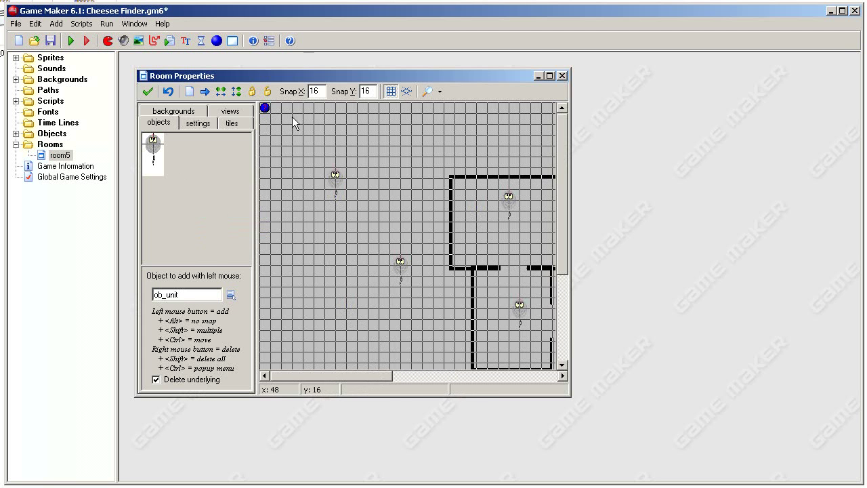
Save the room5 changes and close the room editor.
{"action": "left_click", "coordinate": [148, 93]}
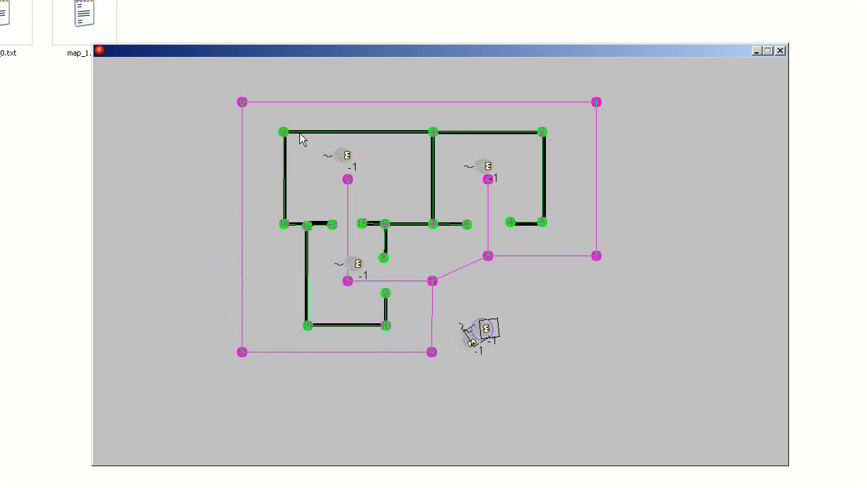
Box-select all robots and send them lower right, into the upper-right room, then the lower middle corridor.
{"action": "left_click_drag", "start_coordinate": [300, 130], "coordinate": [562, 369]}
{"action": "right_click", "coordinate": [505, 282]}
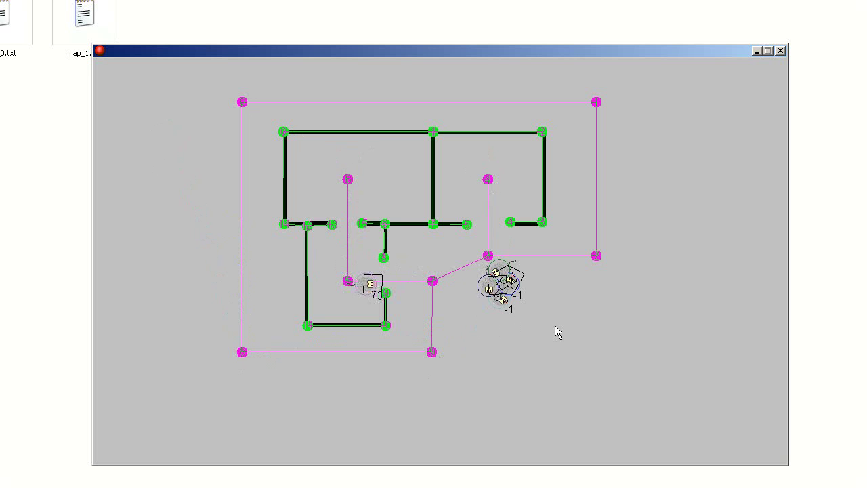
{"action": "right_click", "coordinate": [478, 169]}
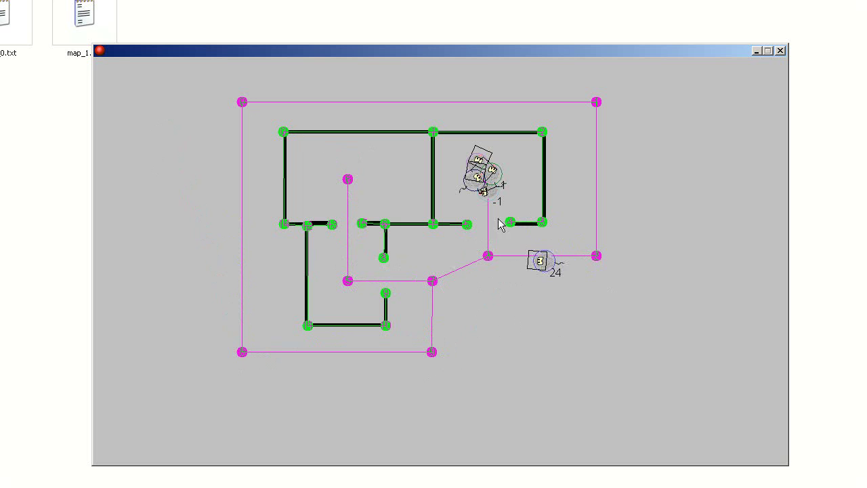
{"action": "right_click", "coordinate": [487, 294]}
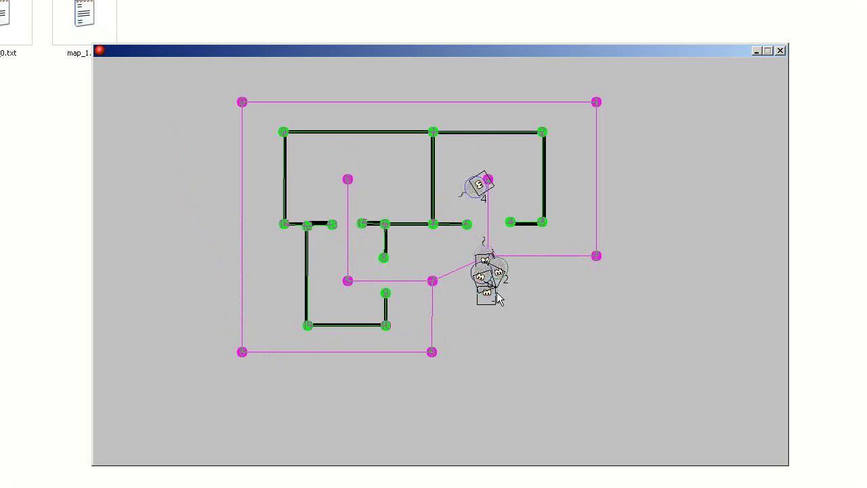
{"action": "right_click", "coordinate": [365, 287]}
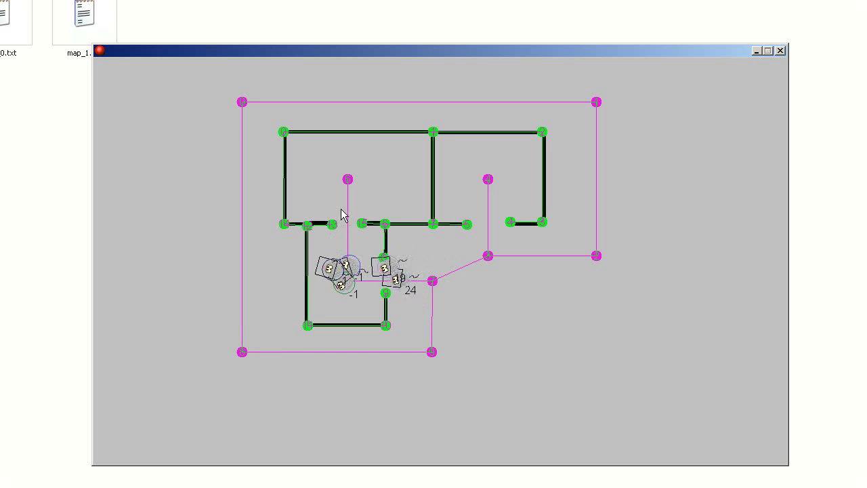
Send the robots to the upper-left room, the lower path node, further right, then beside the right room.
{"action": "right_click", "coordinate": [357, 176]}
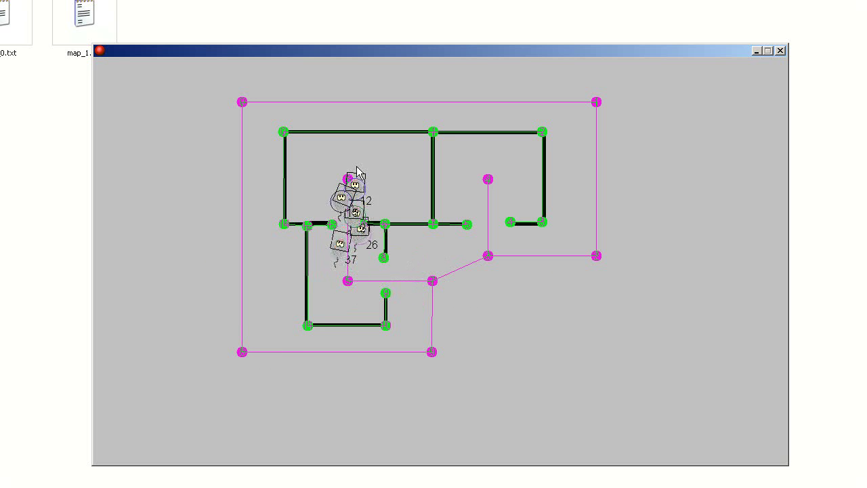
{"action": "right_click", "coordinate": [348, 272]}
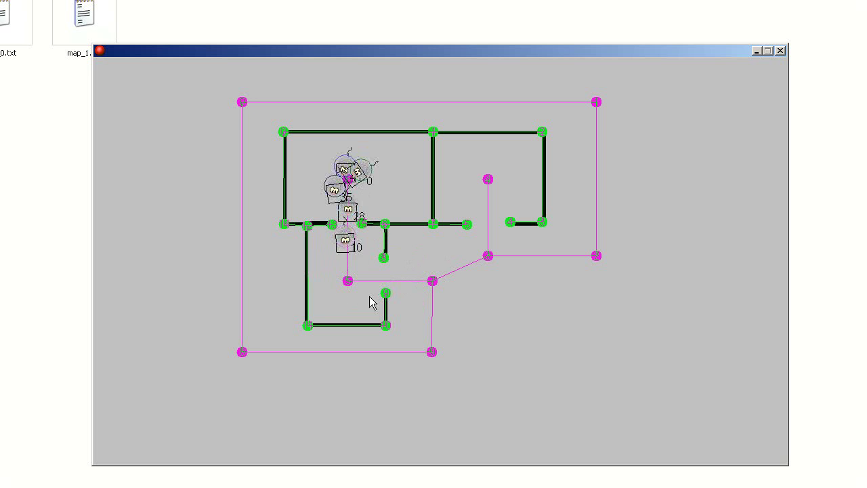
{"action": "right_click", "coordinate": [409, 296]}
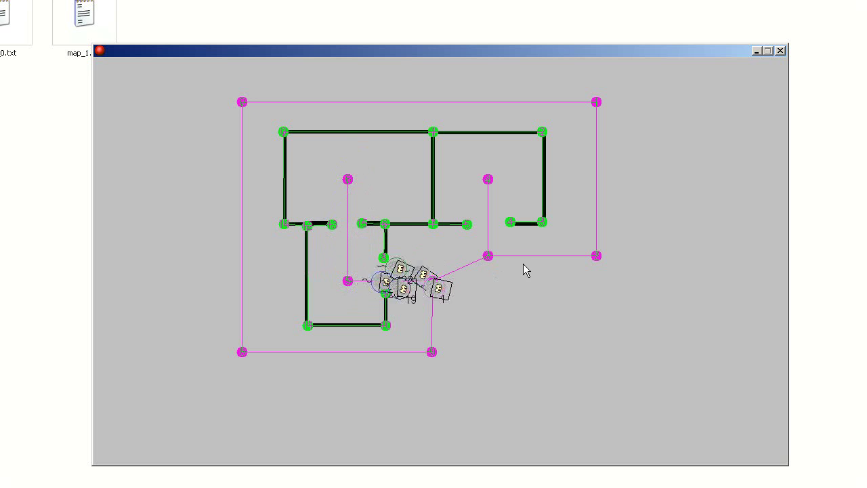
{"action": "right_click", "coordinate": [594, 255]}
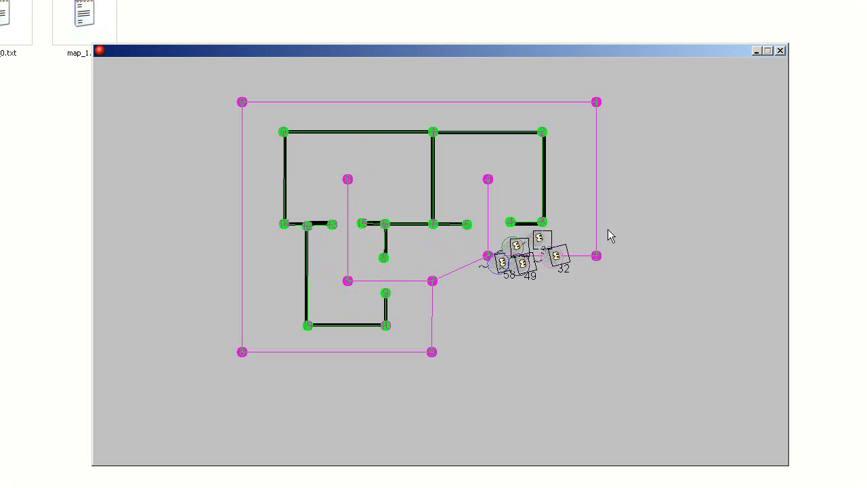
{"action": "right_click", "coordinate": [346, 114]}
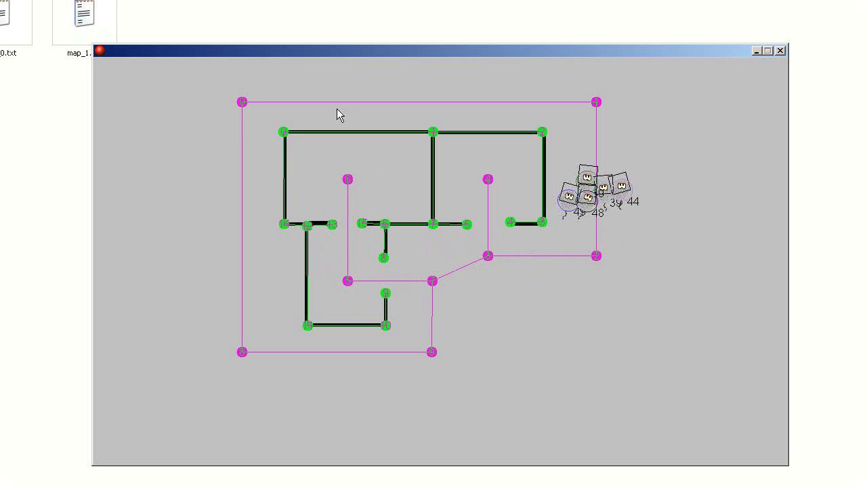